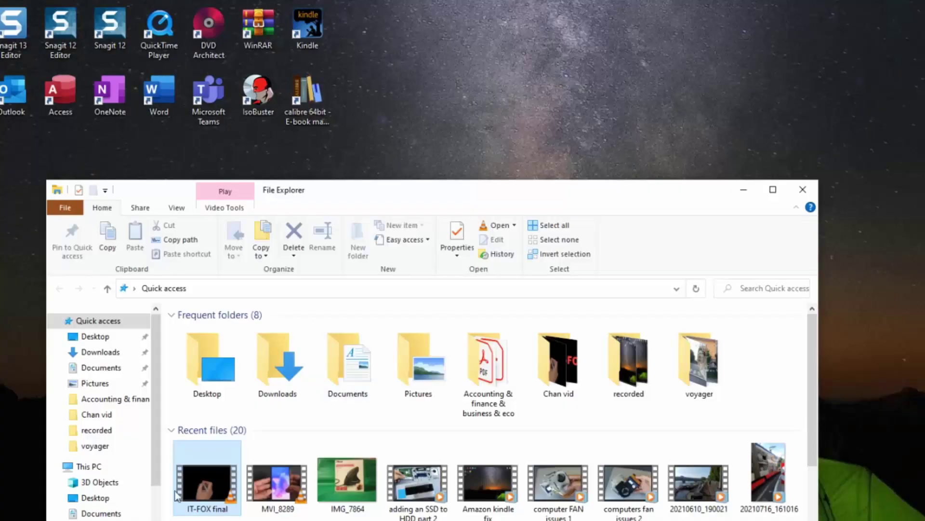
Open Pictures and select the vlcsnap IT-FOX snapshot thumbnails
double_click(410, 369)
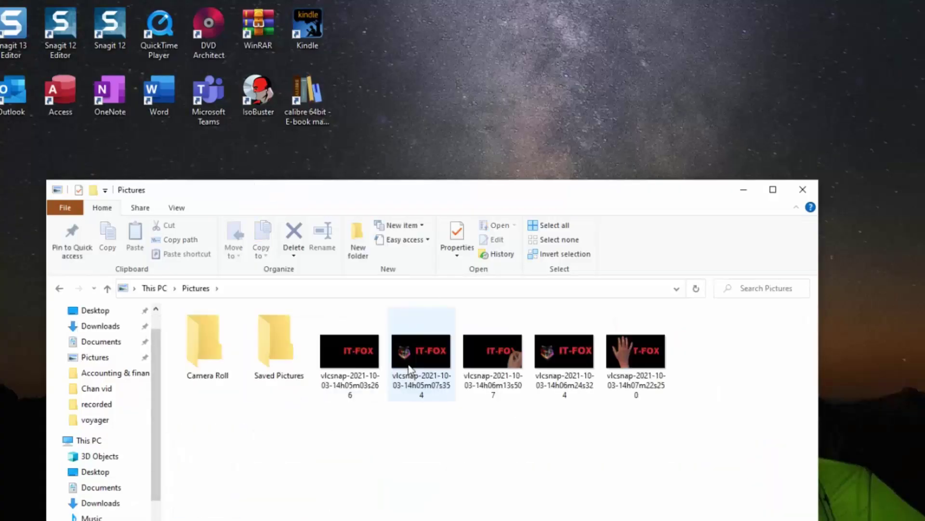
drag(637, 414, 433, 369)
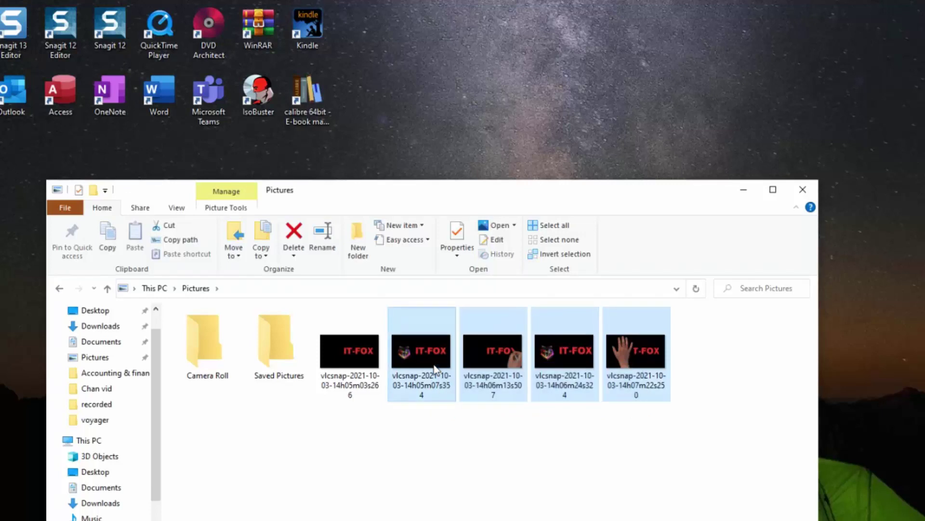
double_click(338, 336)
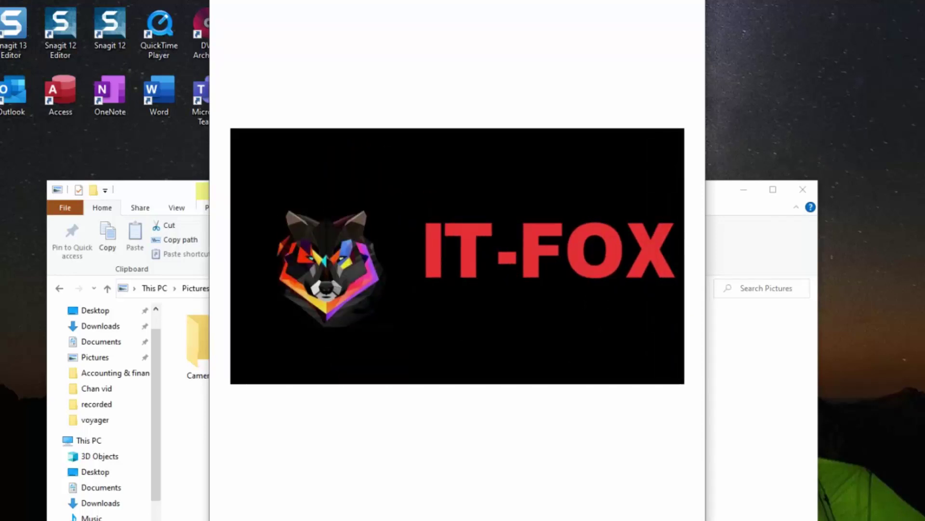
key(alt+F4)
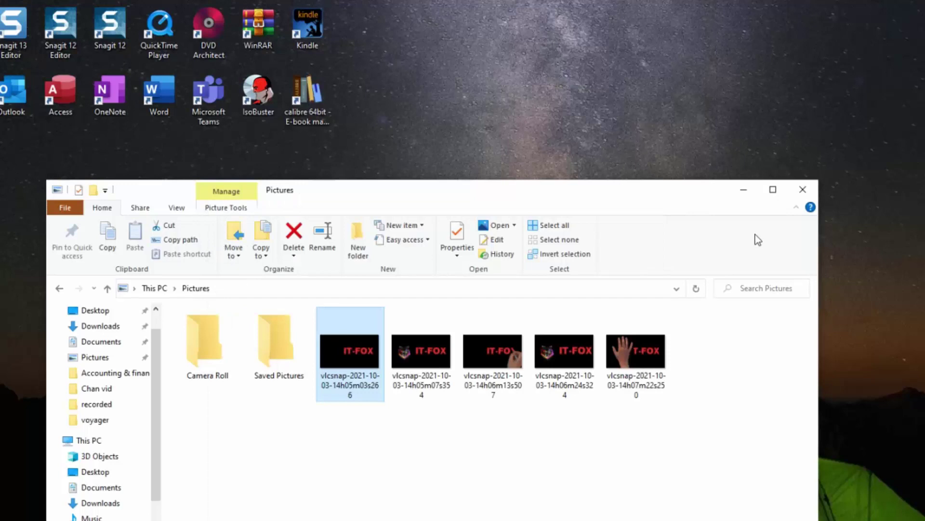